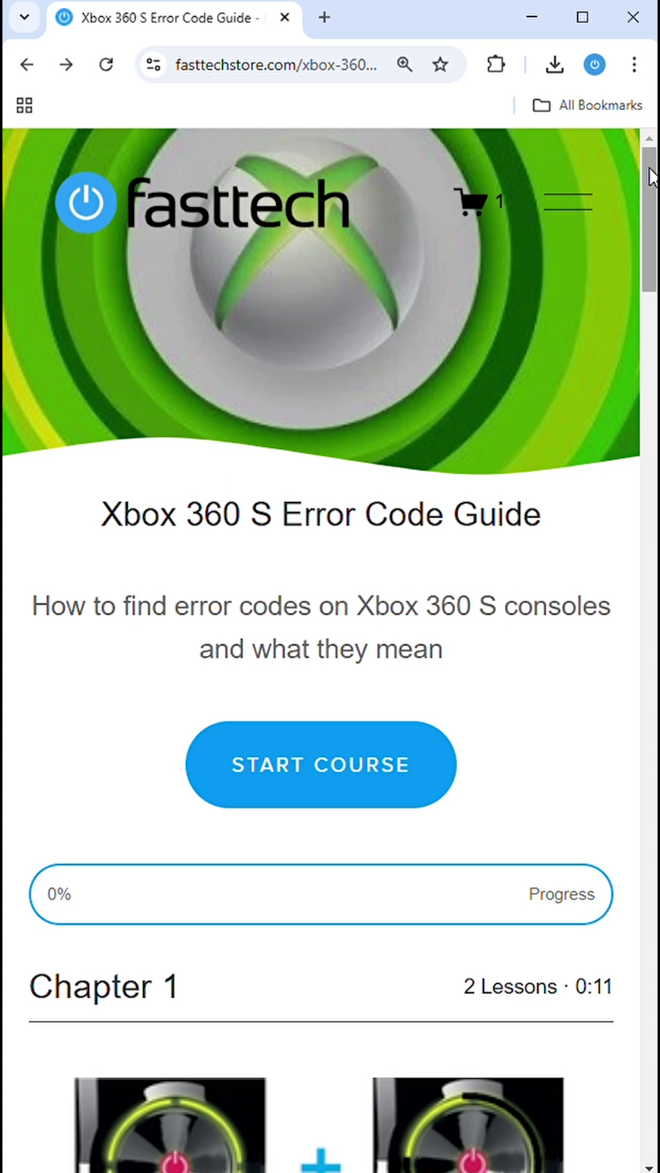
{"action": "scroll", "coordinate": [330, 642], "scroll_direction": "down", "scroll_amount": 1}
{"action": "scroll", "coordinate": [331, 642], "scroll_direction": "down", "scroll_amount": 1}
{"action": "scroll", "coordinate": [330, 641], "scroll_direction": "down", "scroll_amount": 1}
{"action": "scroll", "coordinate": [330, 642], "scroll_direction": "down", "scroll_amount": 1}
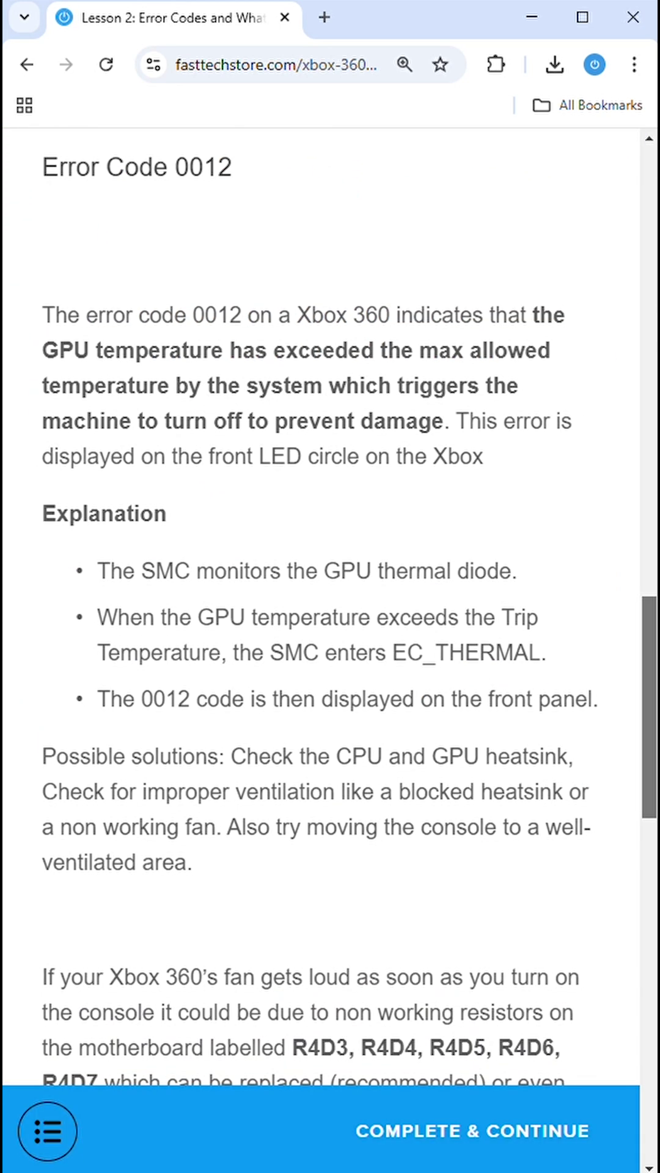
{"action": "scroll", "coordinate": [330, 614], "scroll_direction": "down", "scroll_amount": 1}
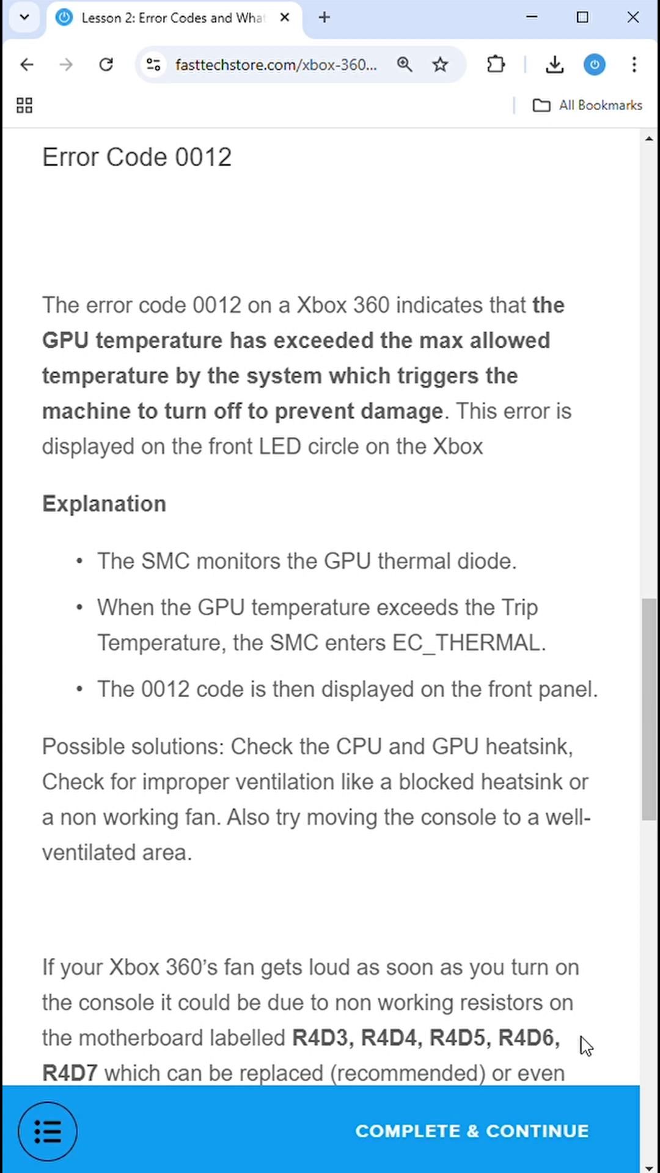
Highlight the resistor labels R4D3 through R4D7 in the Error Code 0012 explanation
{"action": "left_click_drag", "start_coordinate": [113, 1088], "coordinate": [339, 1055]}
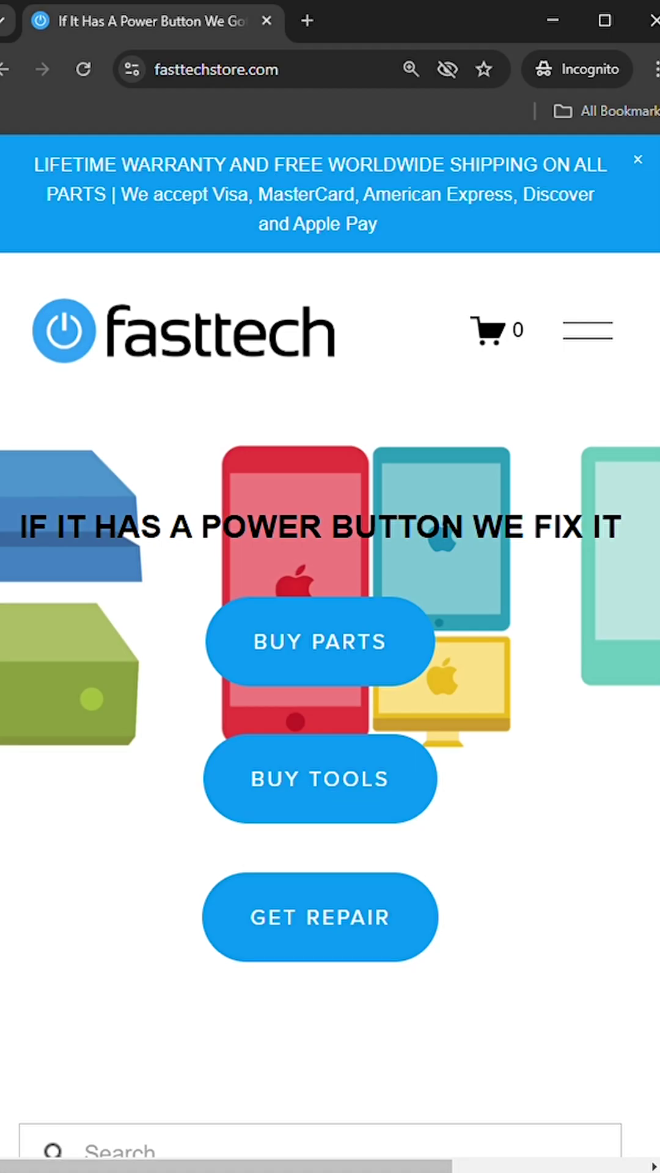
{"action": "scroll", "coordinate": [409, 304], "scroll_direction": "down", "scroll_amount": 3}
Navigate from Buy Parts through Xbox 360 S to the Motherboard and Paired Optical Drive product ($69.99)
{"action": "left_click", "coordinate": [409, 304]}
{"action": "scroll", "coordinate": [493, 741], "scroll_direction": "down", "scroll_amount": 3}
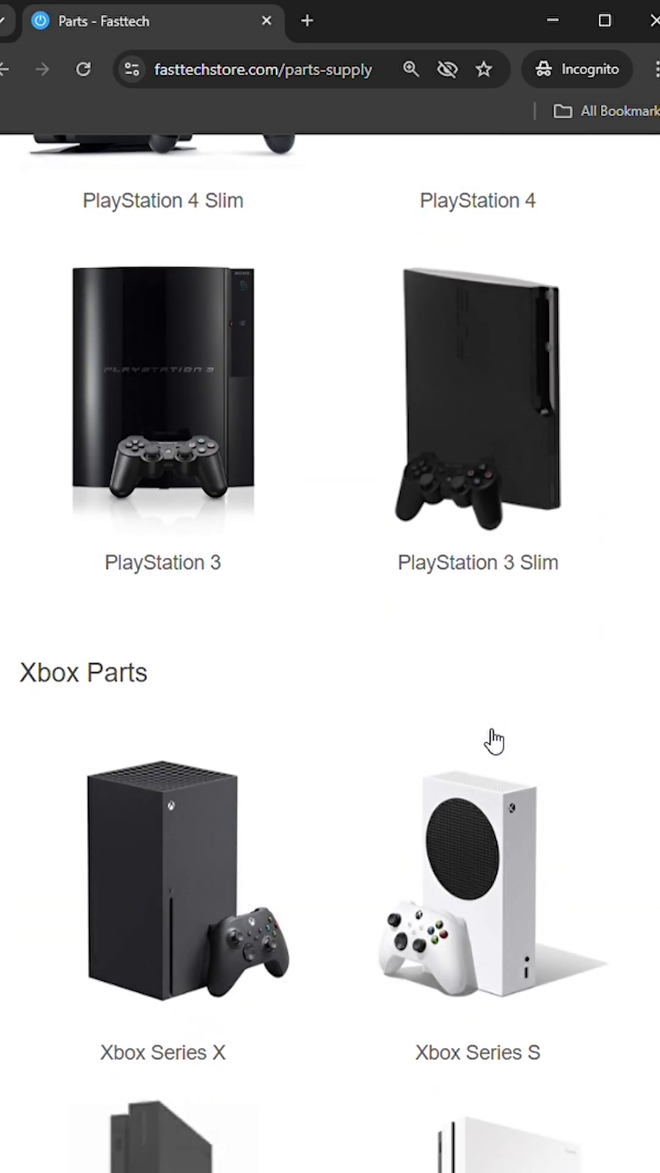
{"action": "scroll", "coordinate": [493, 740], "scroll_direction": "down", "scroll_amount": 3}
{"action": "scroll", "coordinate": [493, 741], "scroll_direction": "down", "scroll_amount": 3}
{"action": "scroll", "coordinate": [494, 741], "scroll_direction": "down", "scroll_amount": 3}
{"action": "left_click", "coordinate": [494, 741]}
{"action": "scroll", "coordinate": [452, 477], "scroll_direction": "down", "scroll_amount": 5}
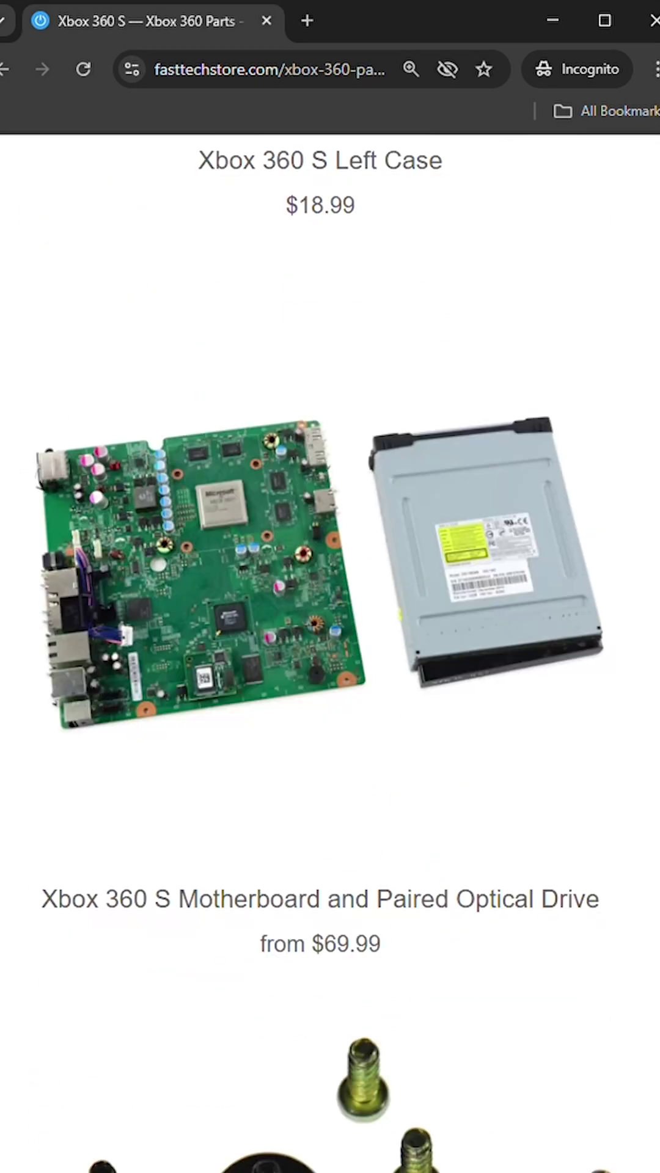
{"action": "scroll", "coordinate": [452, 478], "scroll_direction": "down", "scroll_amount": 3}
{"action": "left_click", "coordinate": [451, 478]}
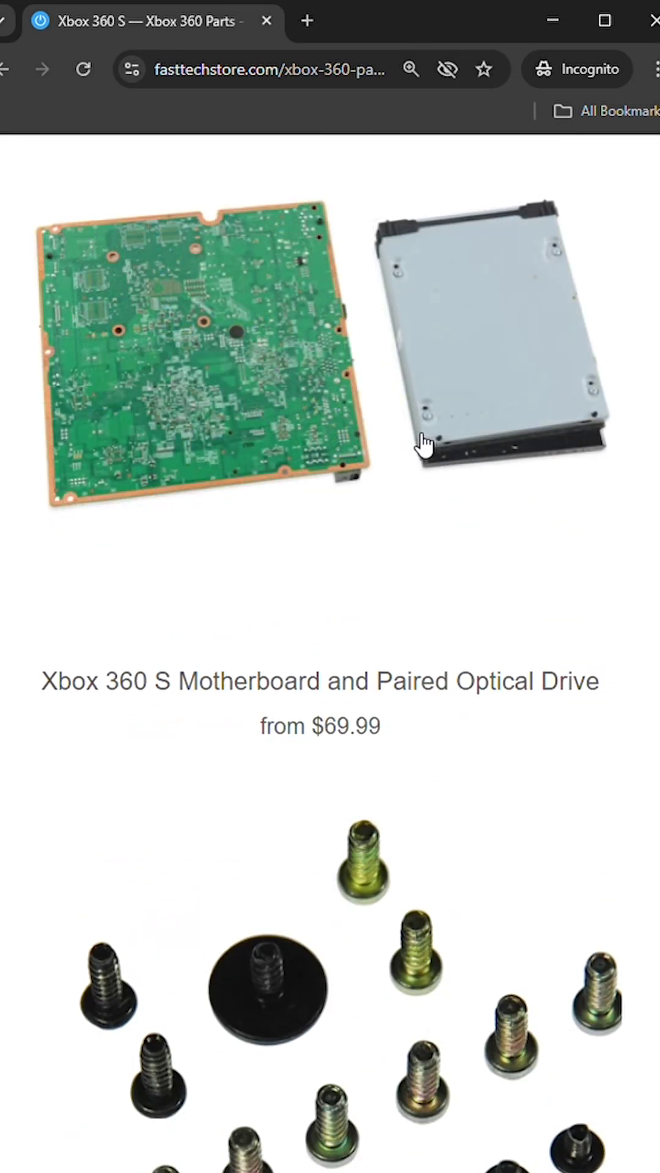
{"action": "scroll", "coordinate": [637, 398], "scroll_direction": "down", "scroll_amount": 1}
{"action": "scroll", "coordinate": [202, 1129], "scroll_direction": "down", "scroll_amount": 5}
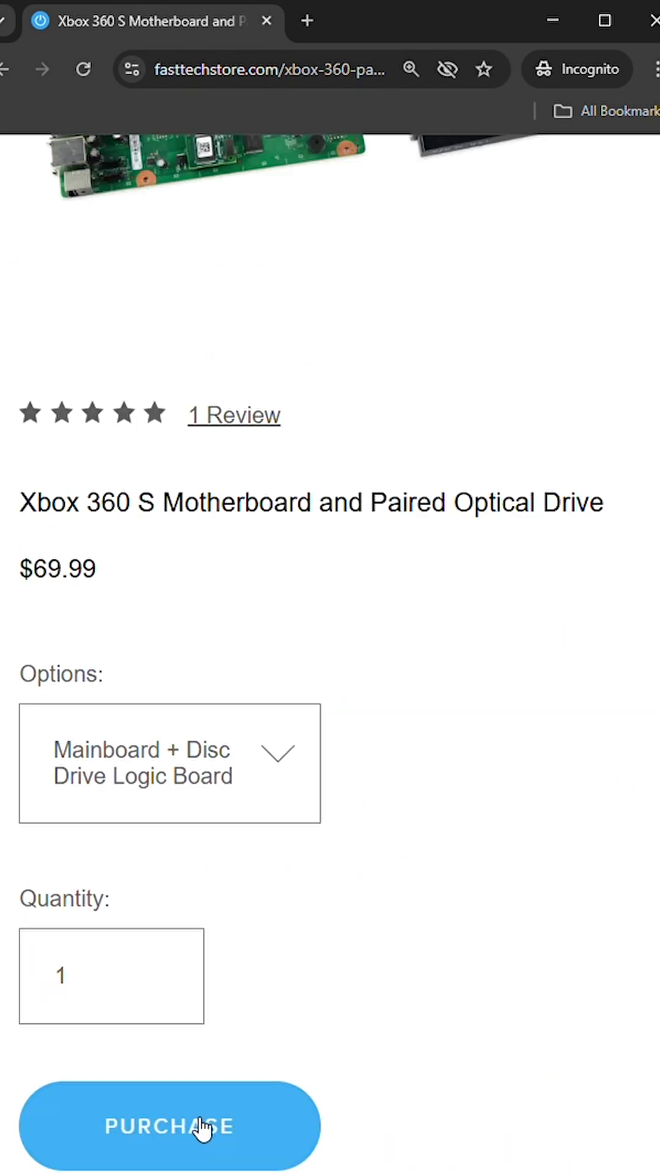